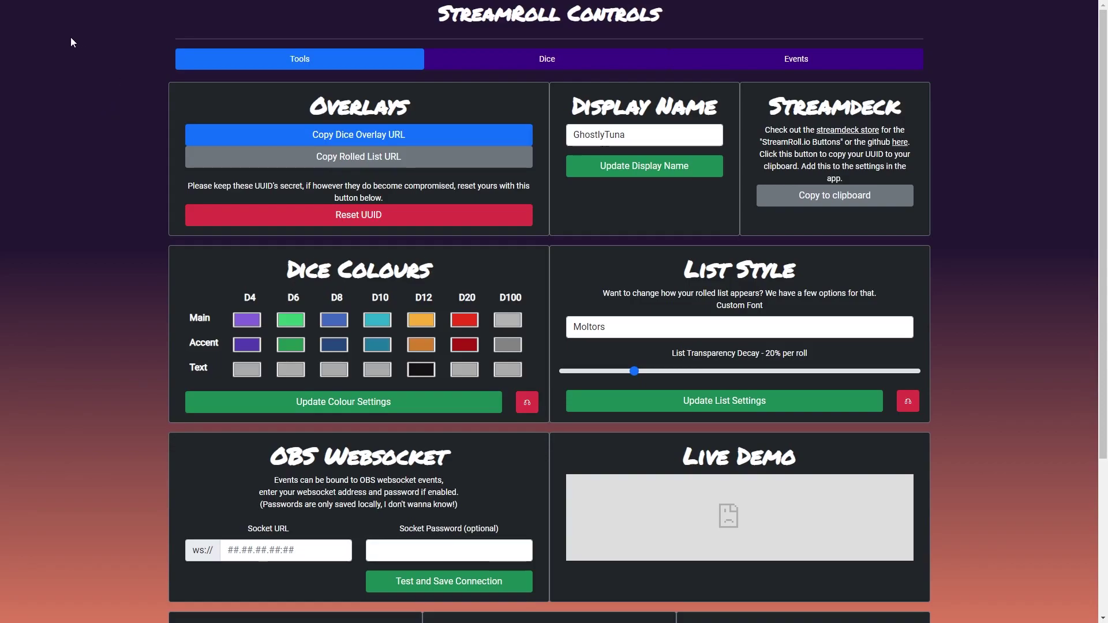
click(412, 144)
scroll(189, 427, down, 3)
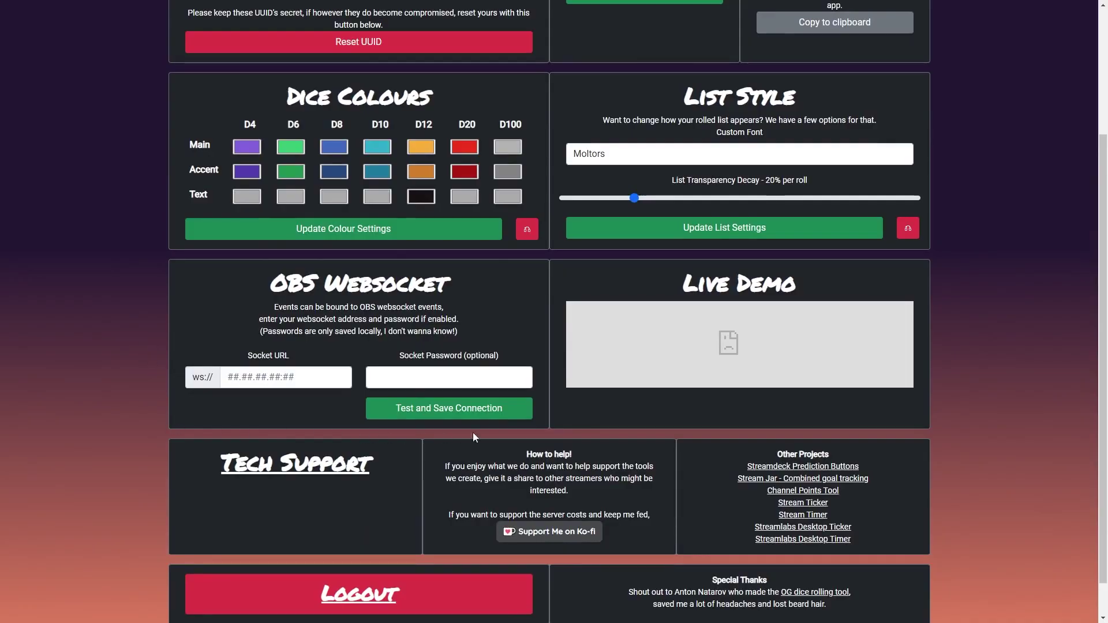
scroll(545, 424, up, 3)
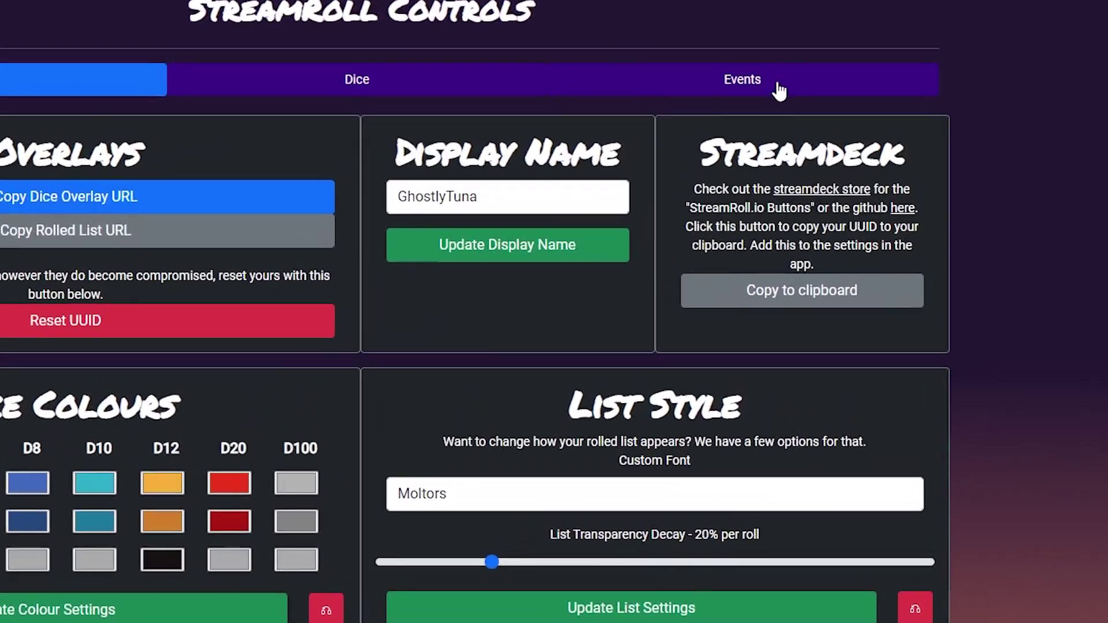
On the Events page, add a second blank event and name it Test.
click(778, 90)
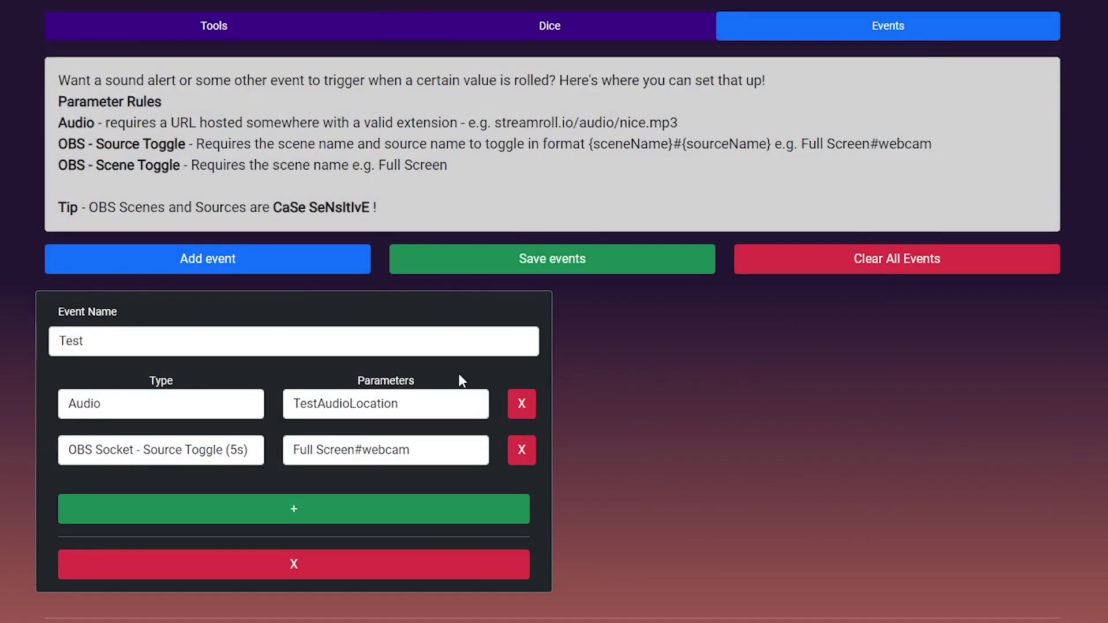
click(281, 270)
click(683, 340)
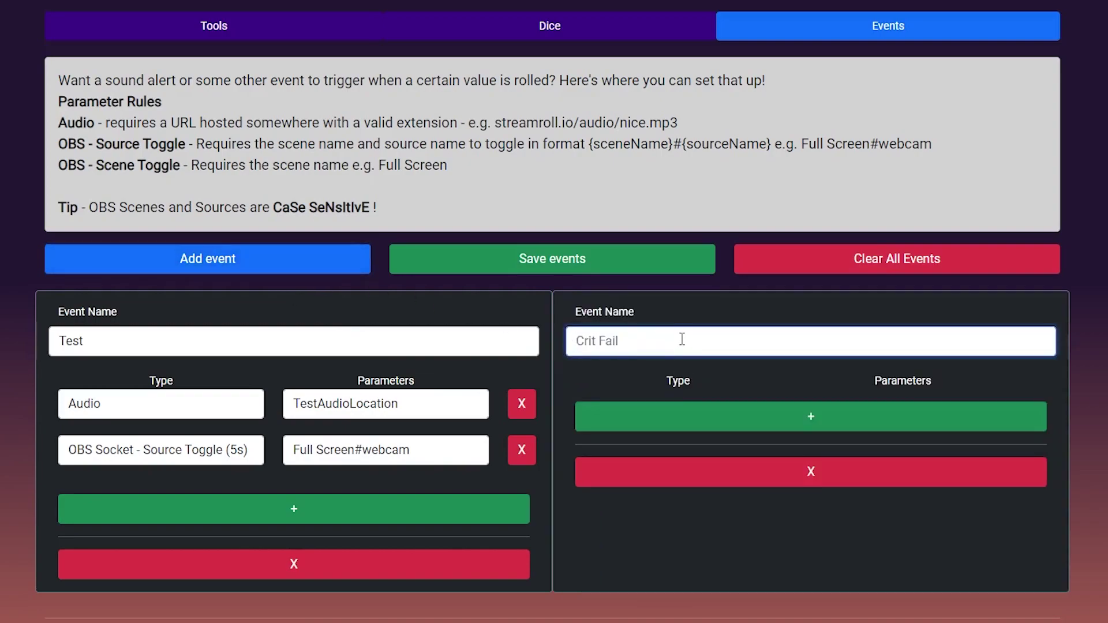
text(Test)
Give the Test event an action row with type Audio, then save the events.
click(801, 424)
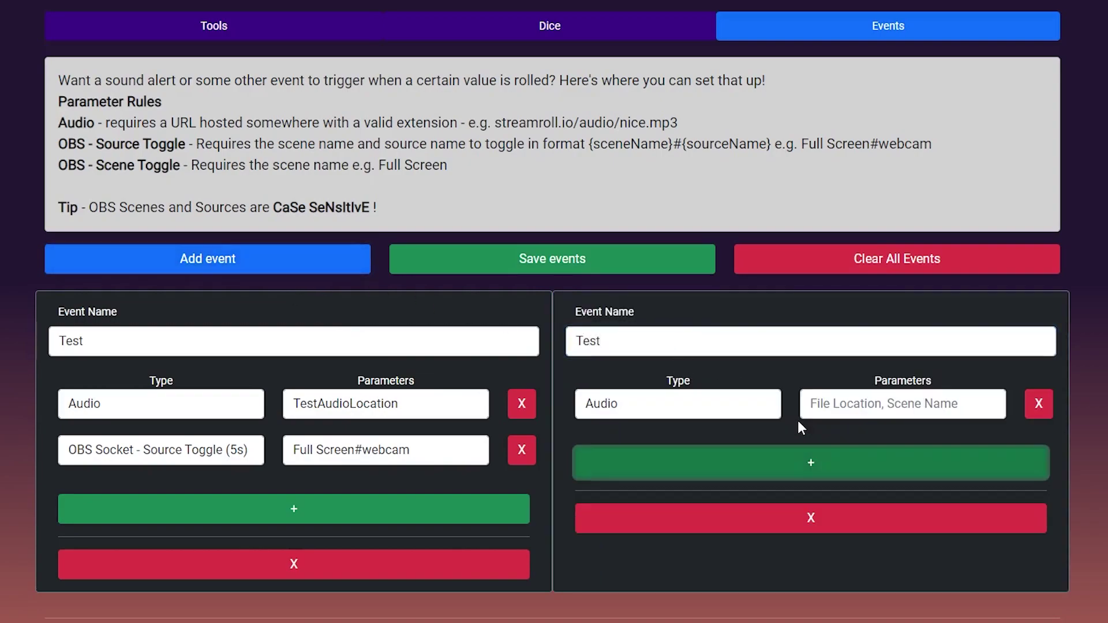
click(748, 413)
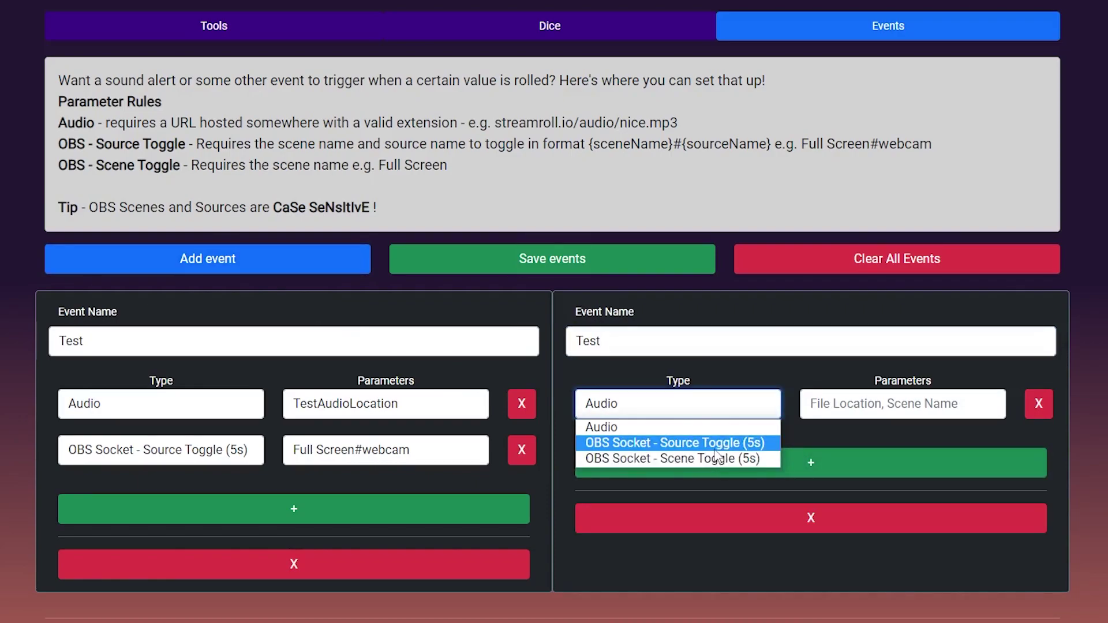
click(725, 429)
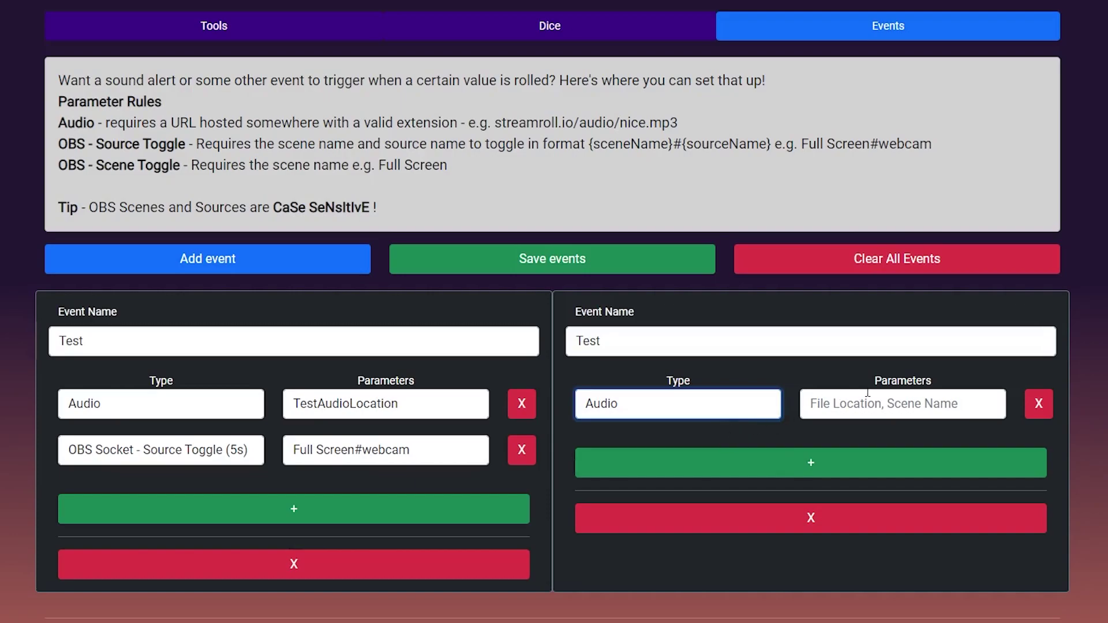
click(611, 270)
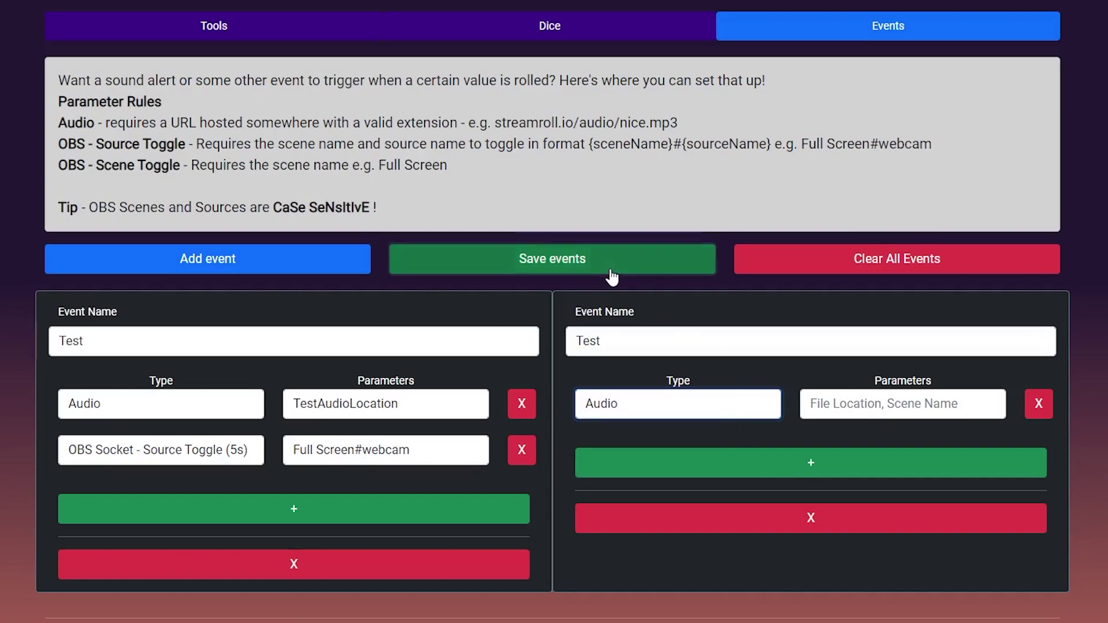
click(612, 271)
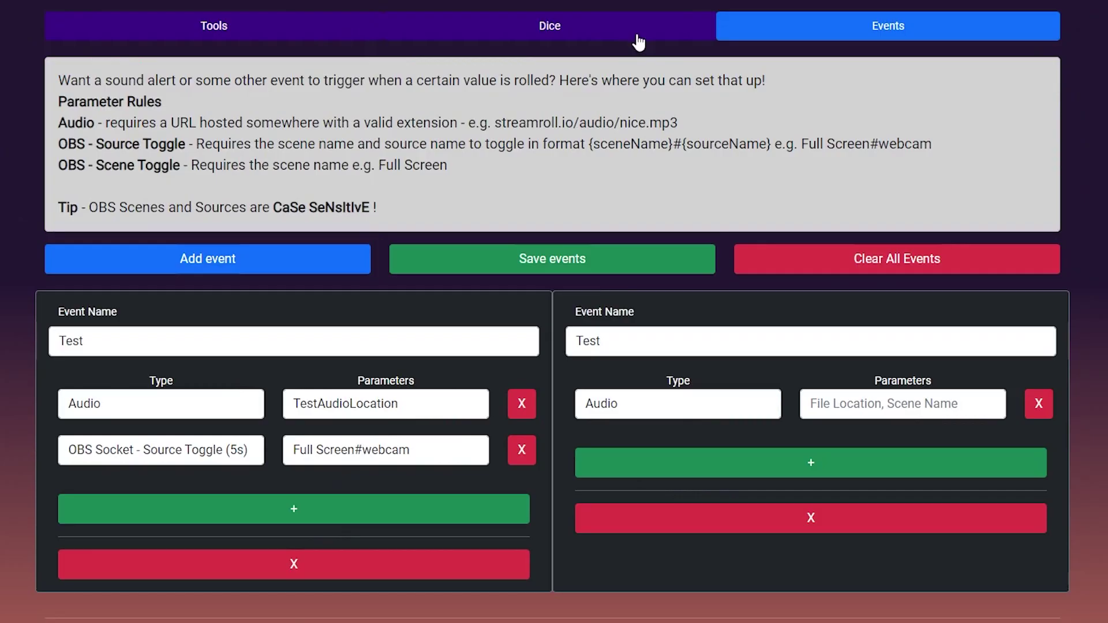
Rename the second event to Test2, then add a D8+2D6 dice preset and roll it.
click(612, 342)
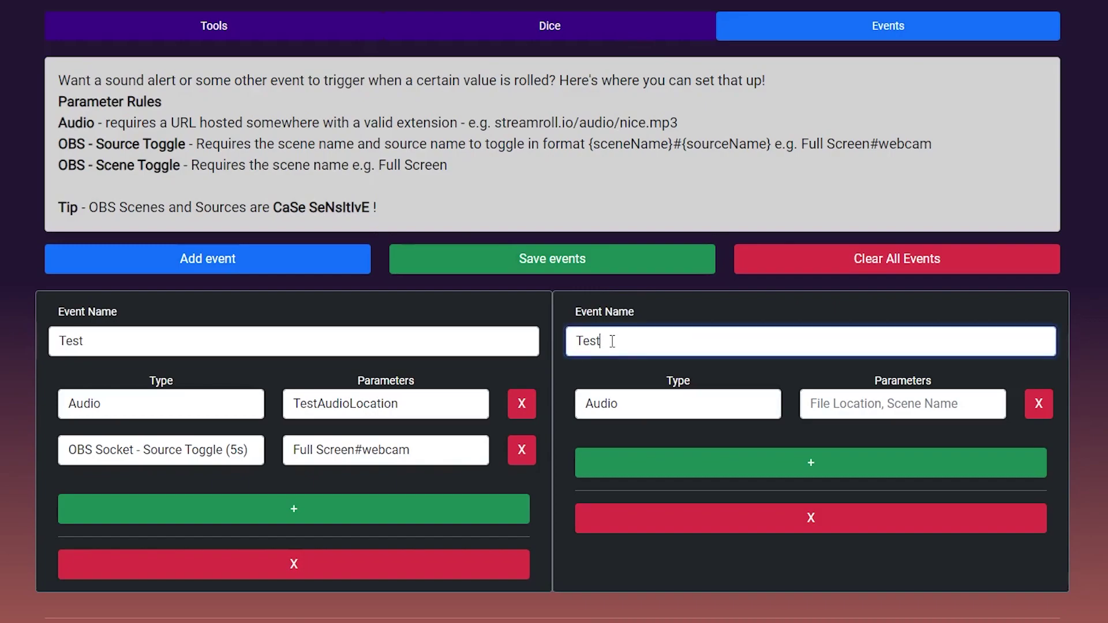
text(2)
click(638, 32)
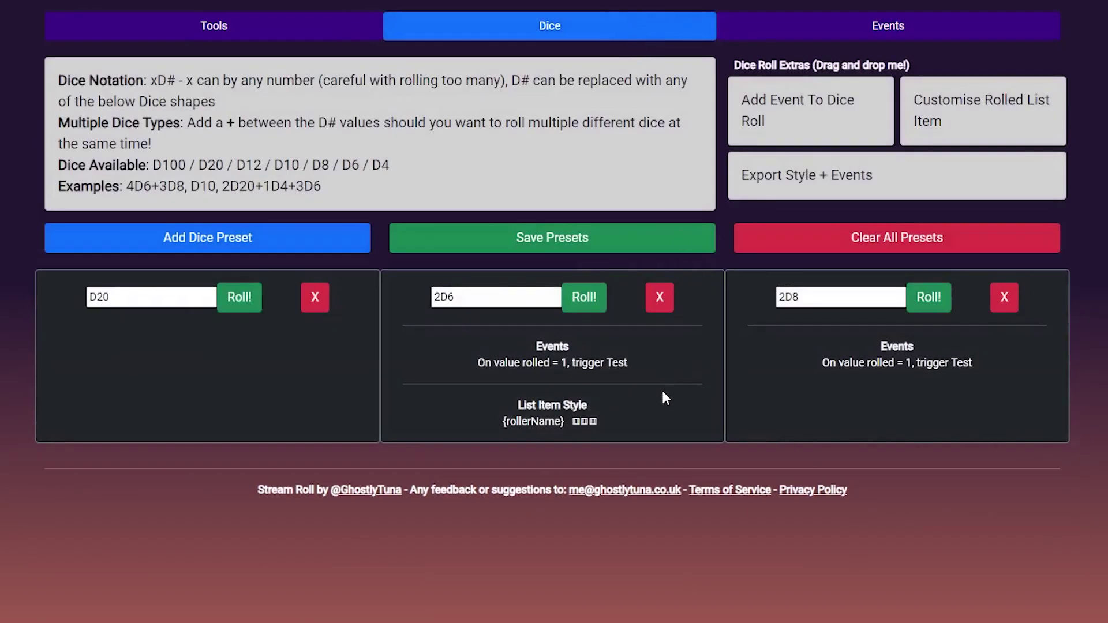
click(293, 245)
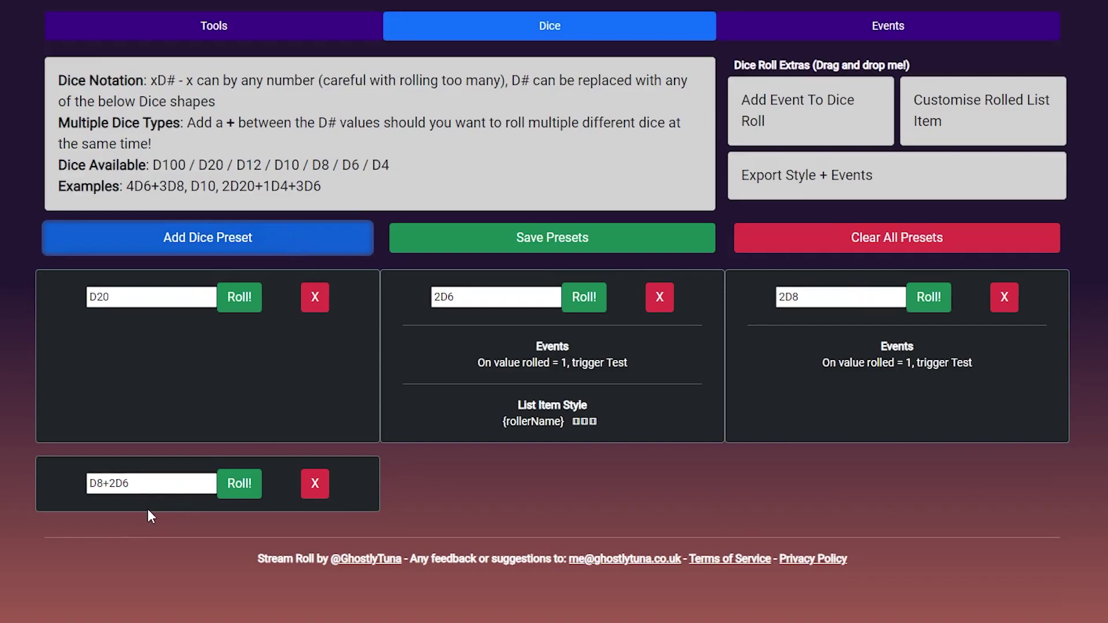
click(235, 488)
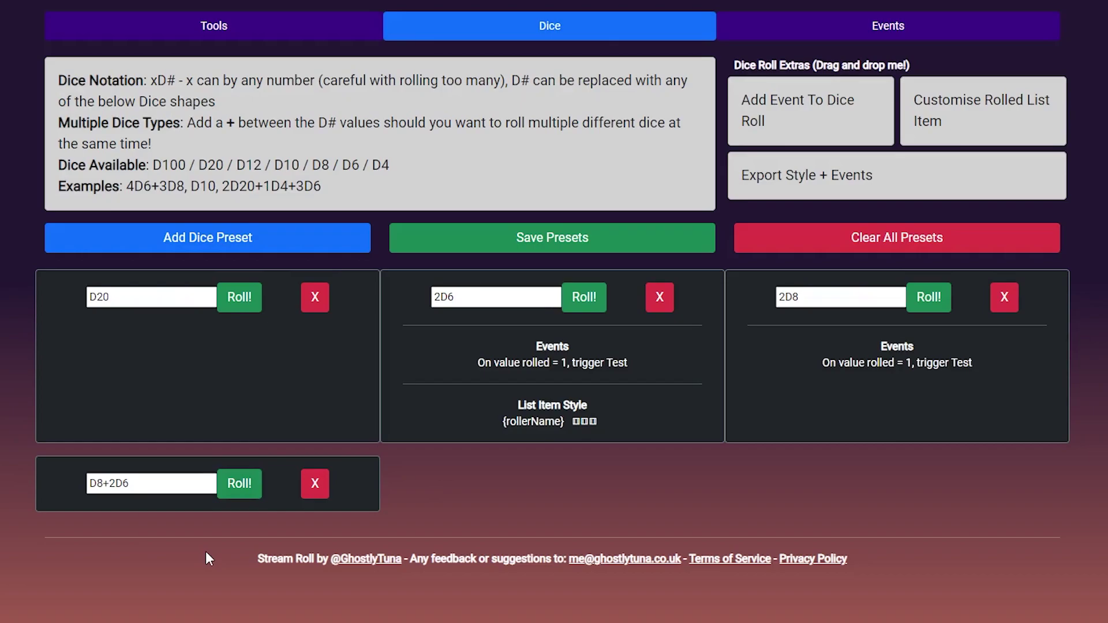
drag(819, 103, 757, 119)
drag(959, 110, 952, 323)
drag(808, 125, 647, 396)
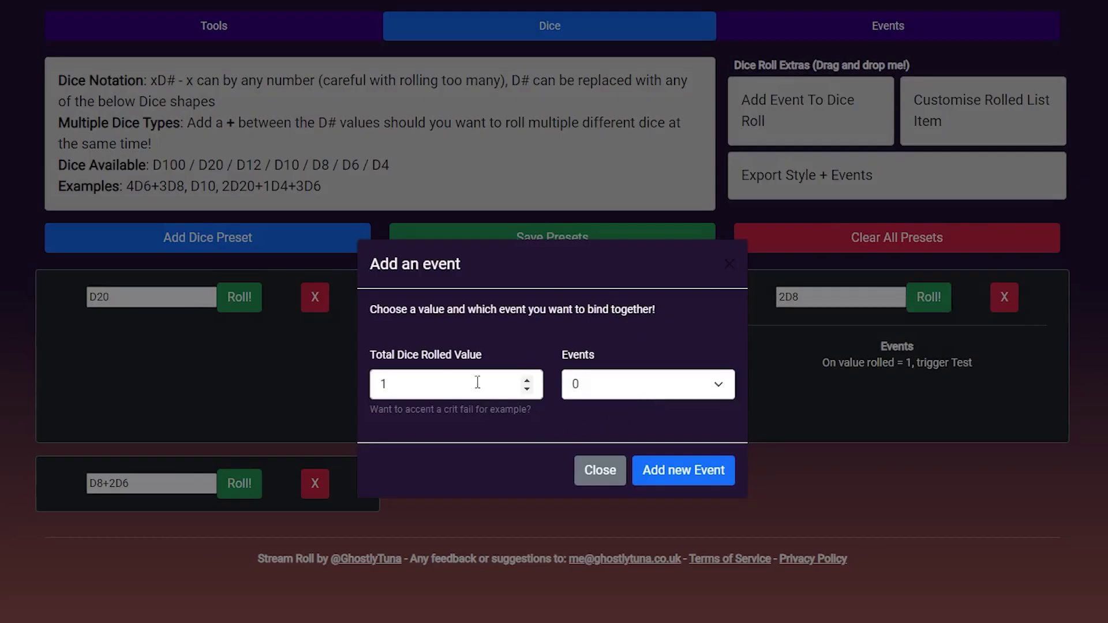
click(645, 381)
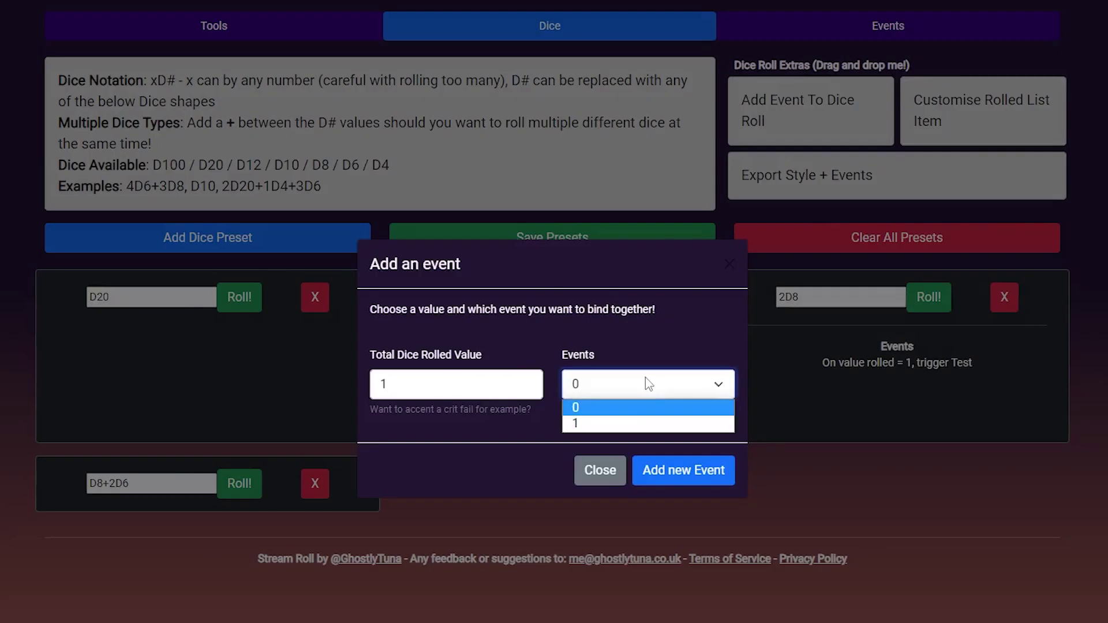
click(484, 440)
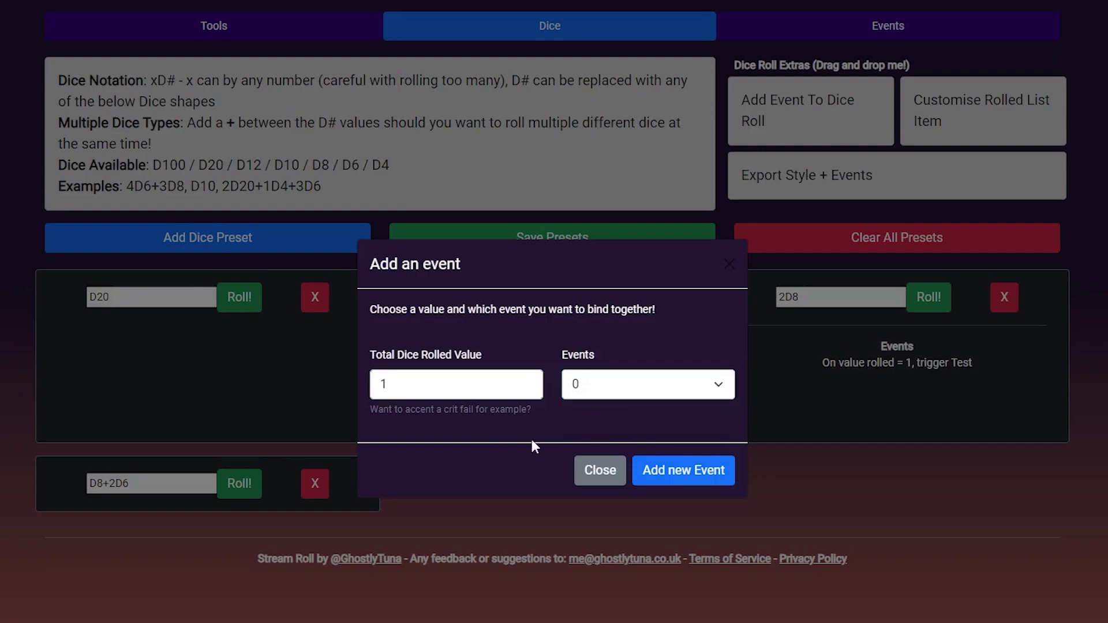
Style the 2D8 preset's rolled list item with {rollerName} on the left and {diceTotal} on the right.
click(600, 474)
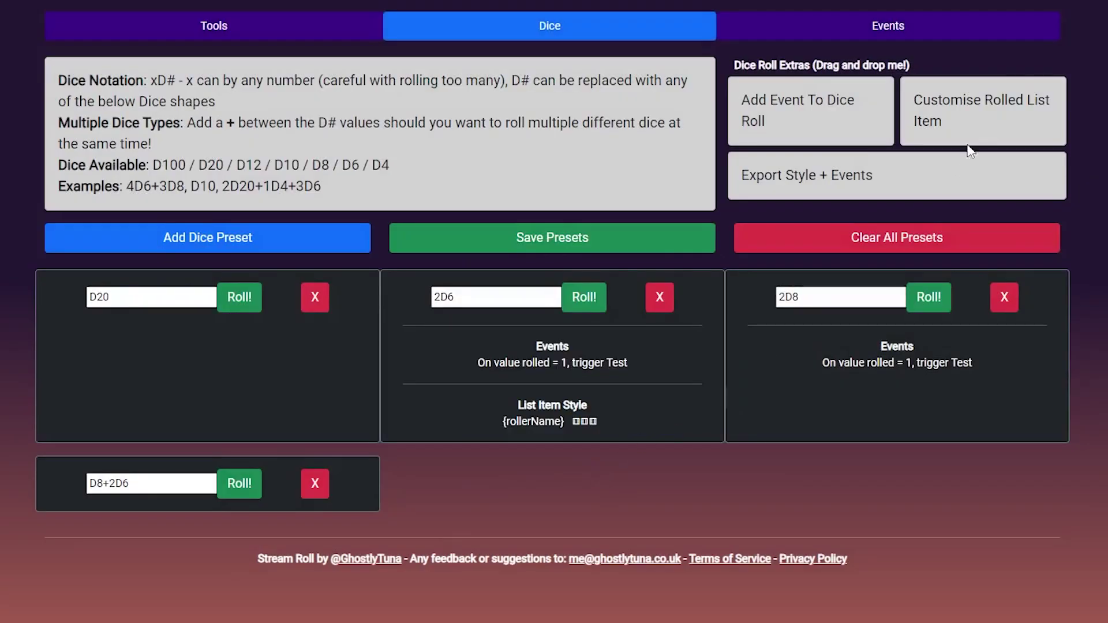
drag(989, 116, 863, 365)
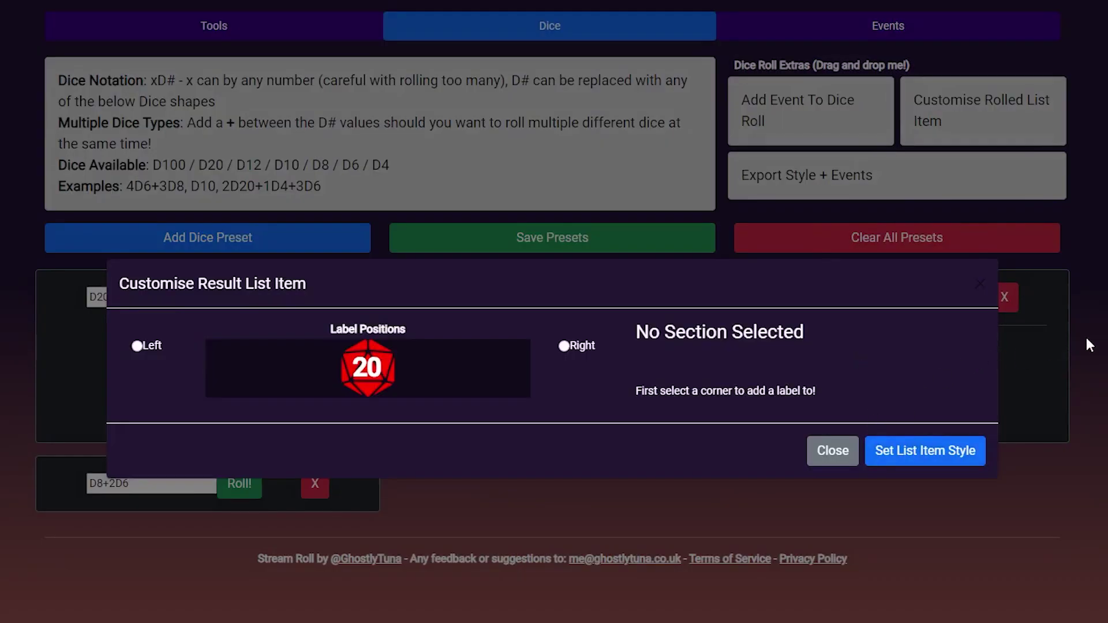
click(133, 347)
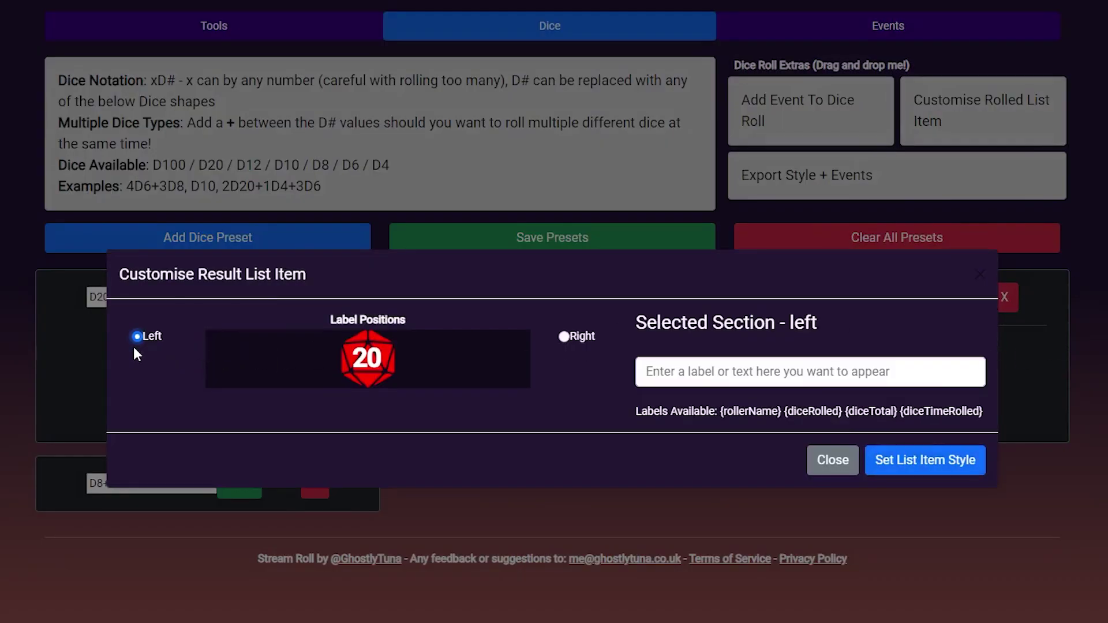
click(734, 373)
text({)
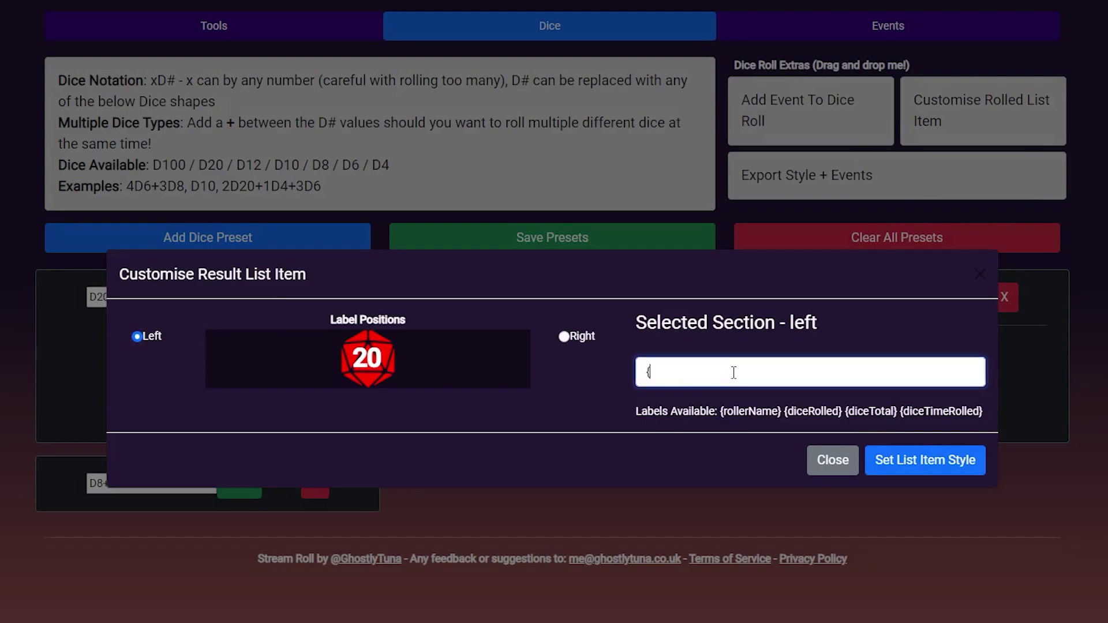
text(rollerName})
click(564, 337)
click(728, 377)
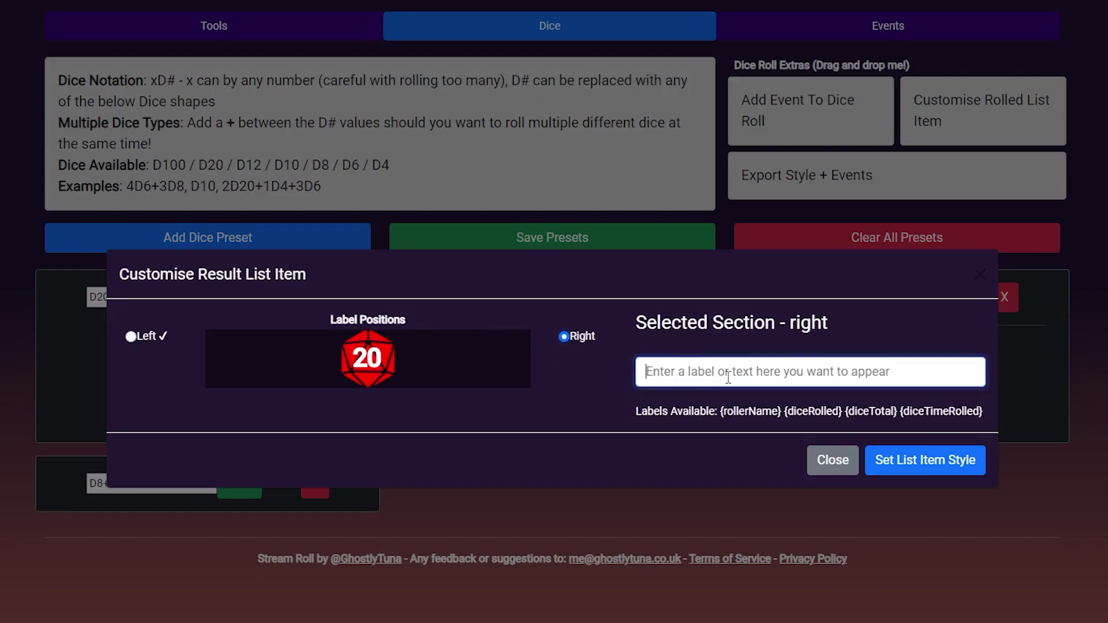
text({diceTotal})
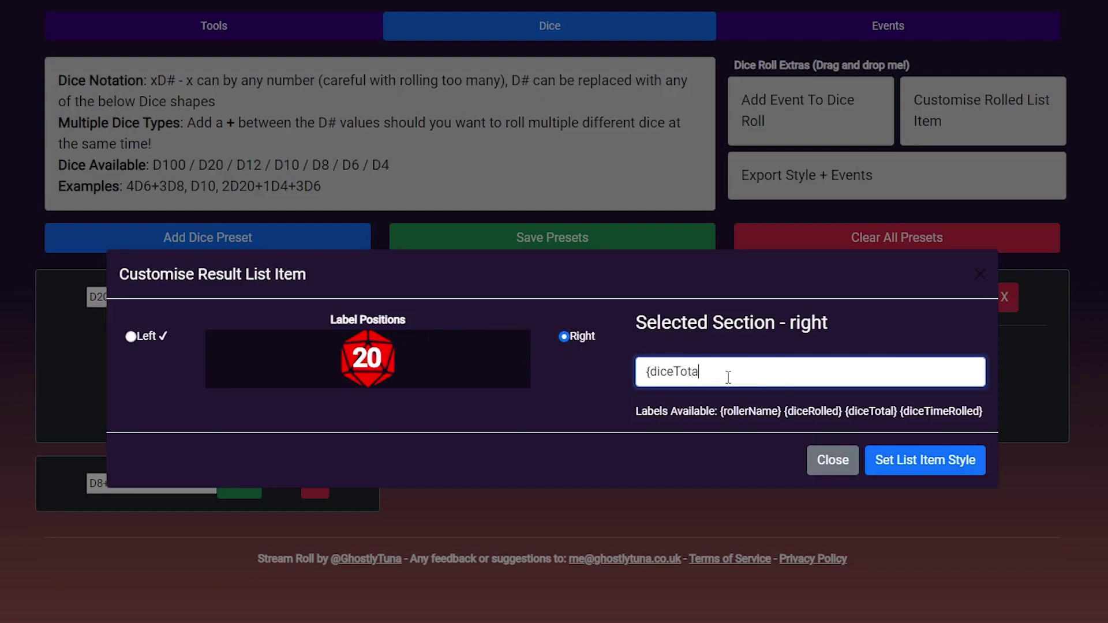
click(923, 461)
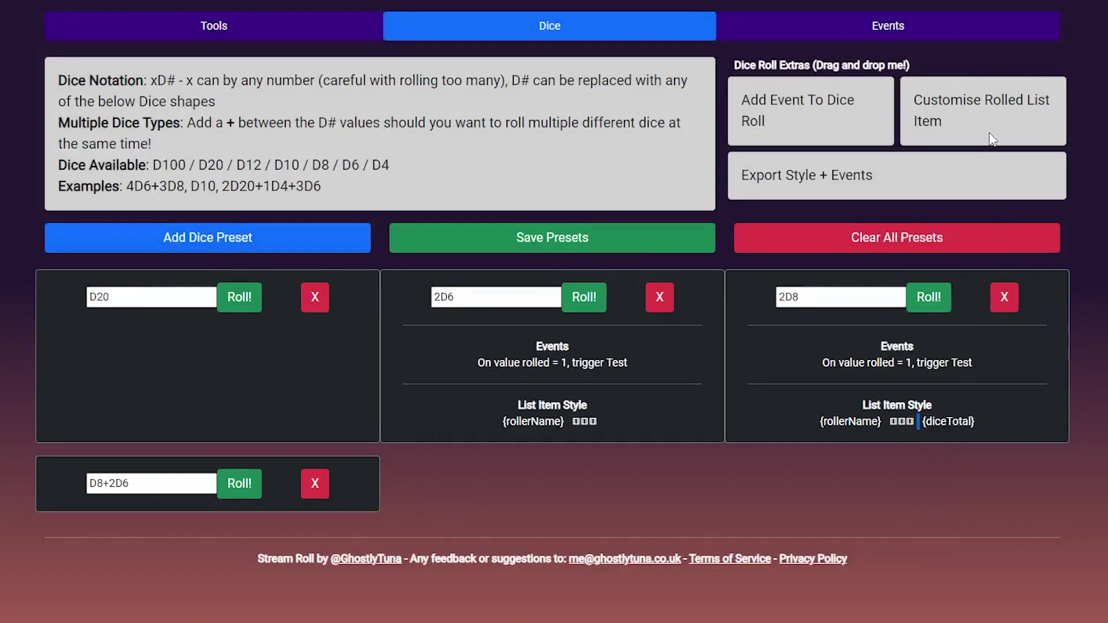
Export the preset's style and events (2 items) and copy the string to the clipboard.
drag(896, 191, 553, 361)
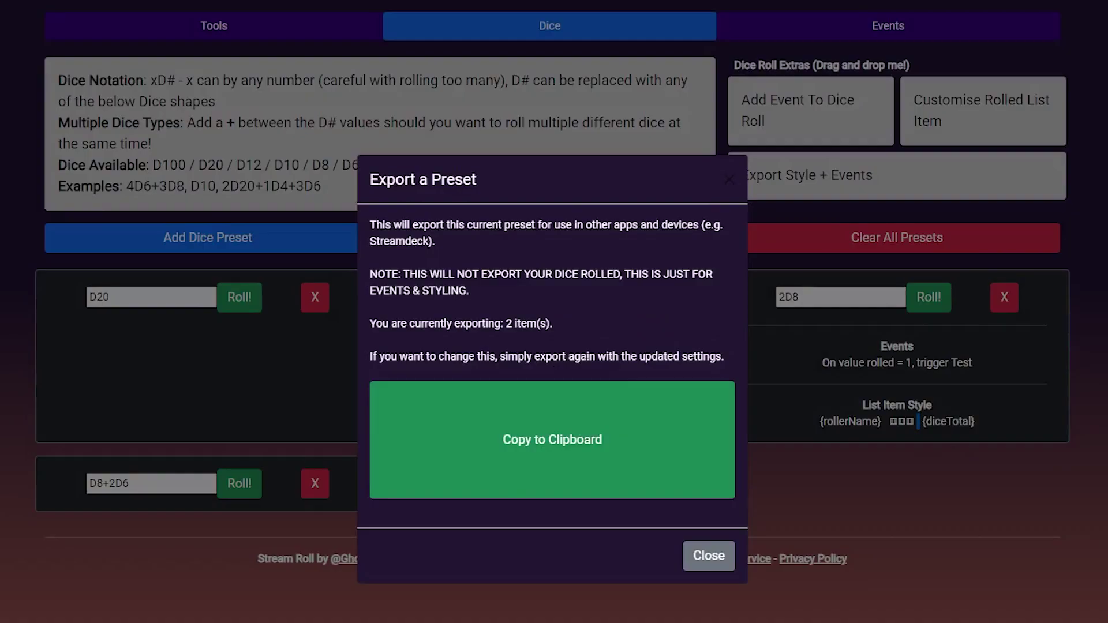
click(586, 483)
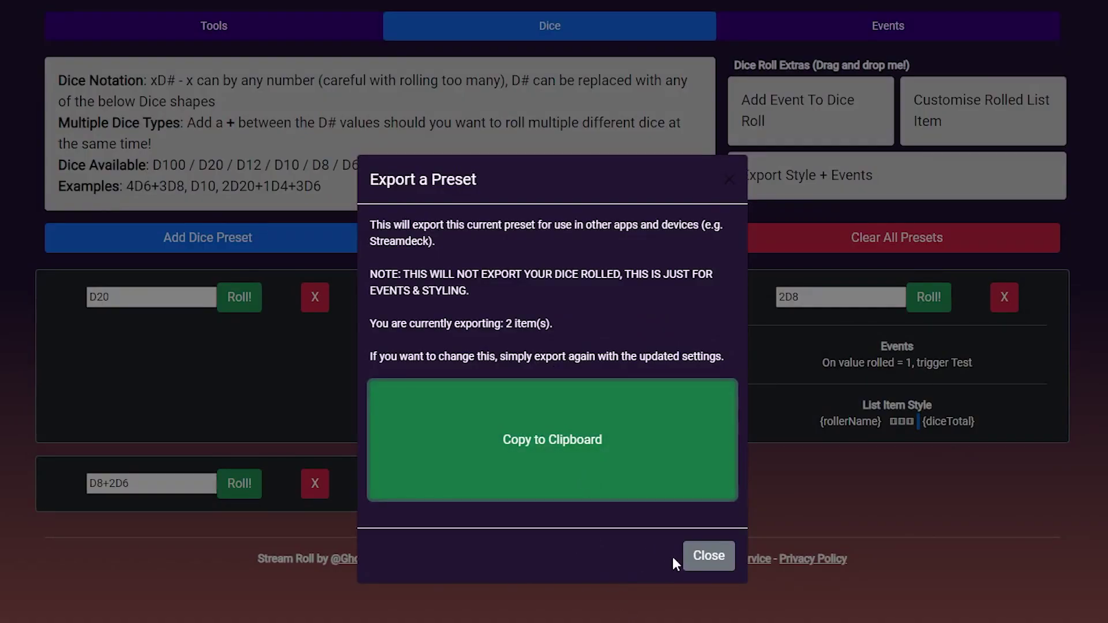
click(701, 557)
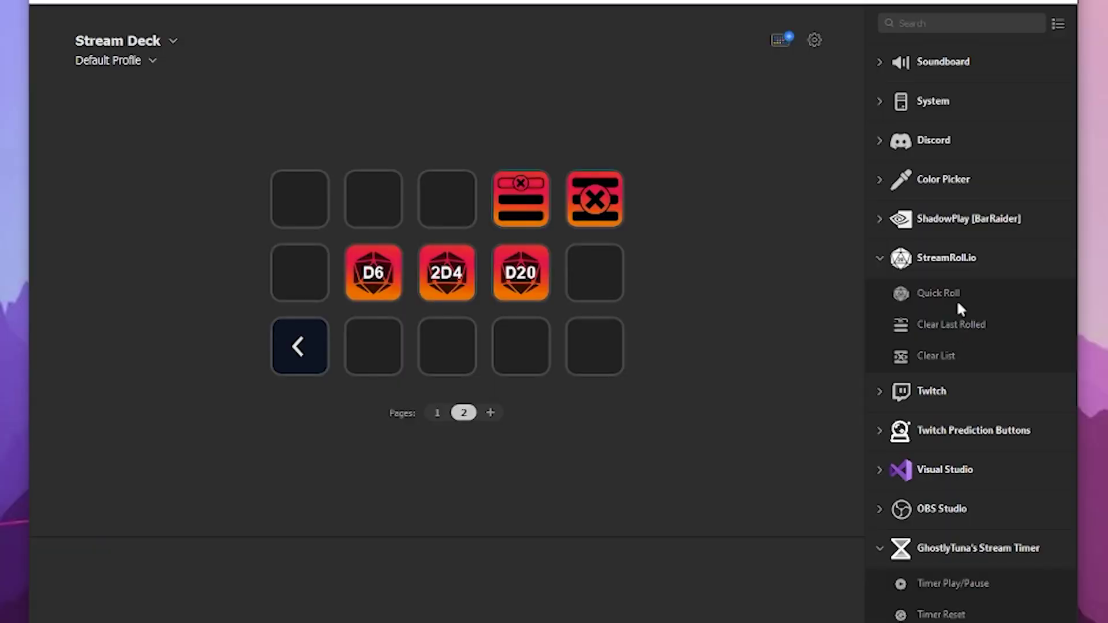
Place a StreamRoll.io Quick Roll 3D6 action on a top-row key.
drag(947, 299, 374, 202)
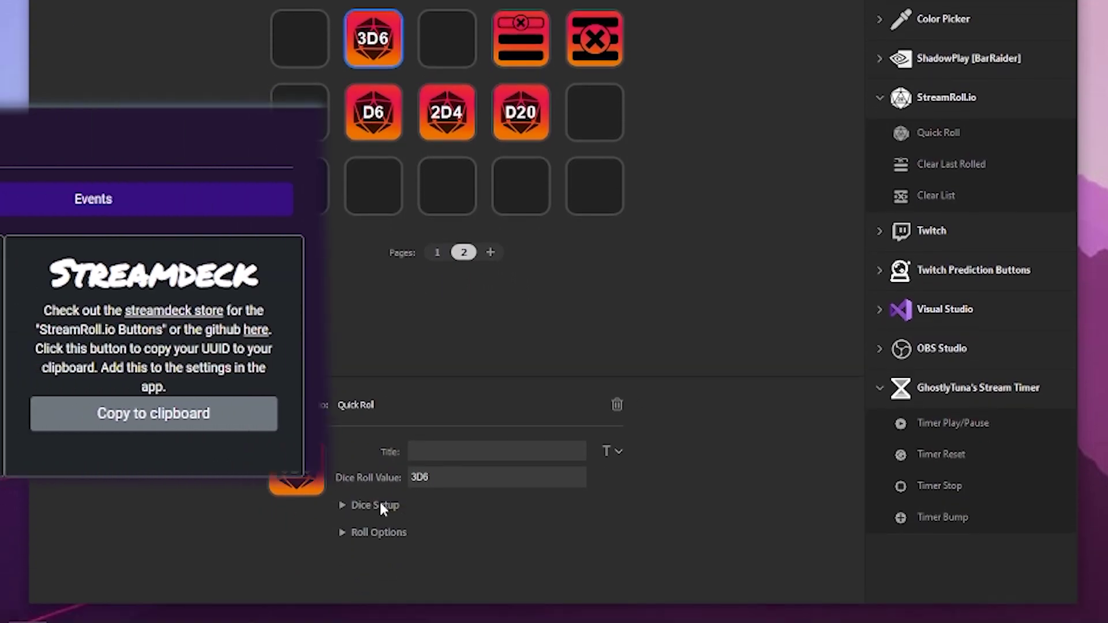
click(376, 503)
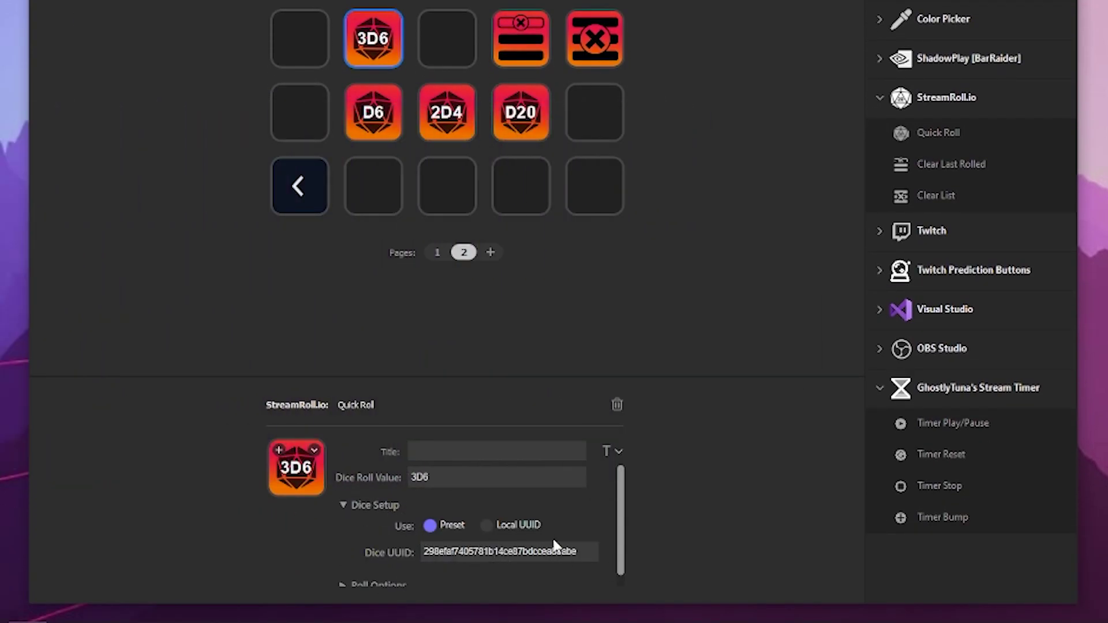
click(383, 500)
Paste the exported string into Roll Options' Import String and import it.
click(375, 533)
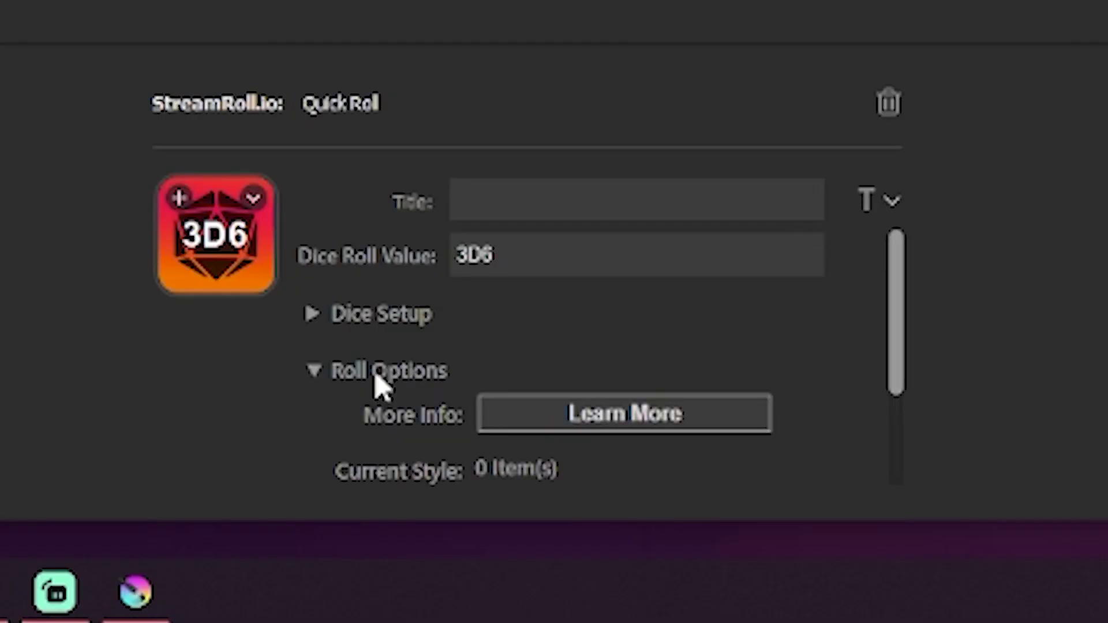
scroll(361, 541, down, 2)
scroll(348, 389, down, 1)
click(575, 379)
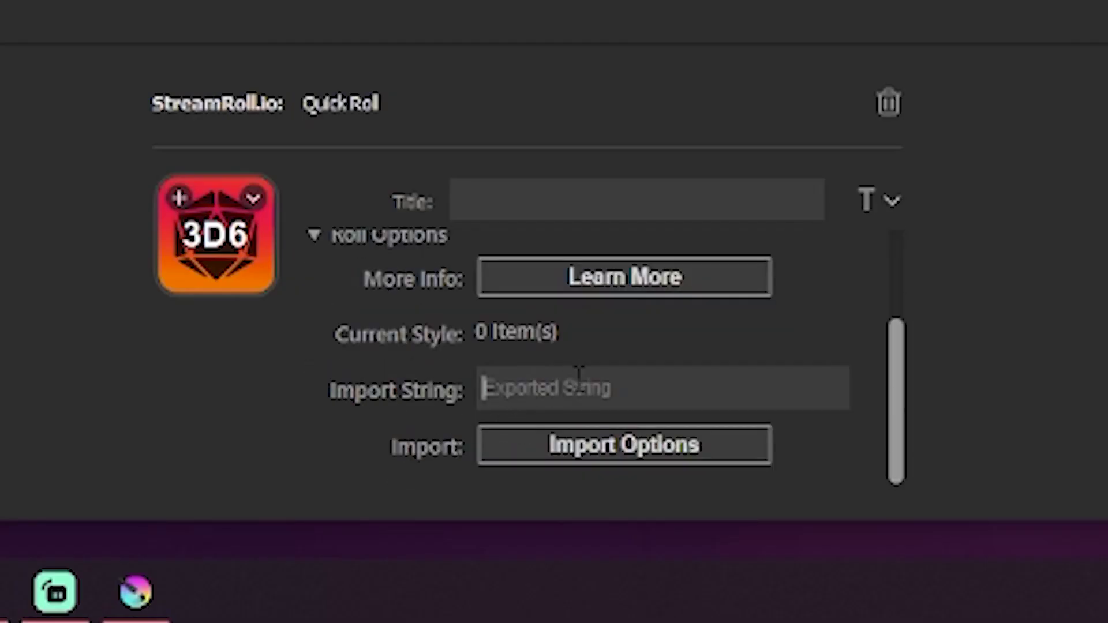
key(ctrl+v)
click(594, 462)
Put Clear Last Rolled and Clear List keys on the last two bottom-row slots.
scroll(329, 372, up, 2)
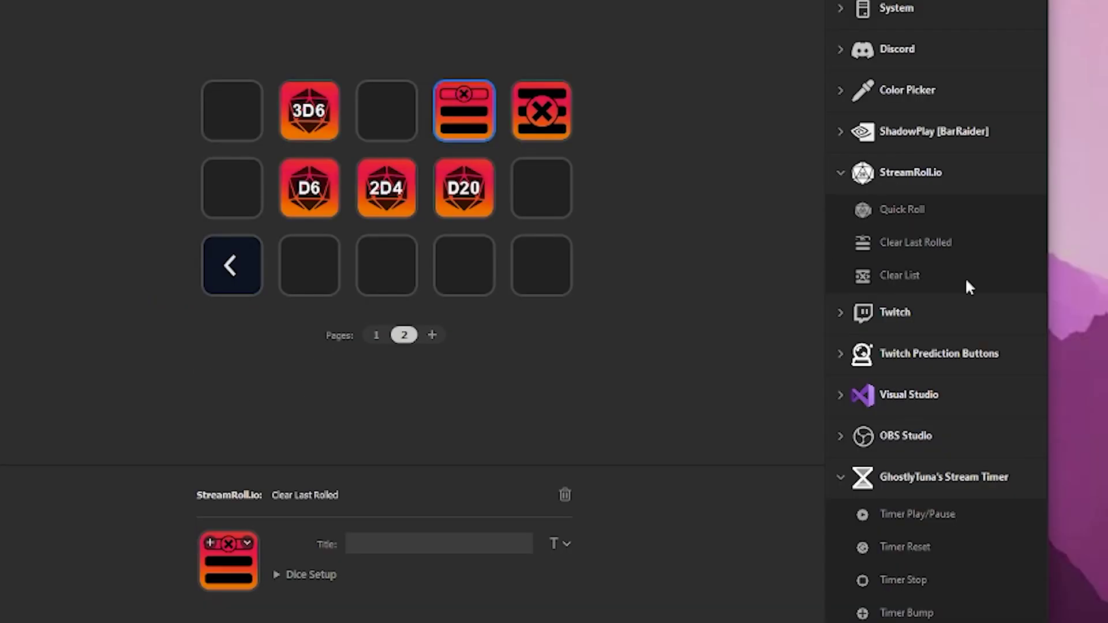
drag(941, 244, 466, 249)
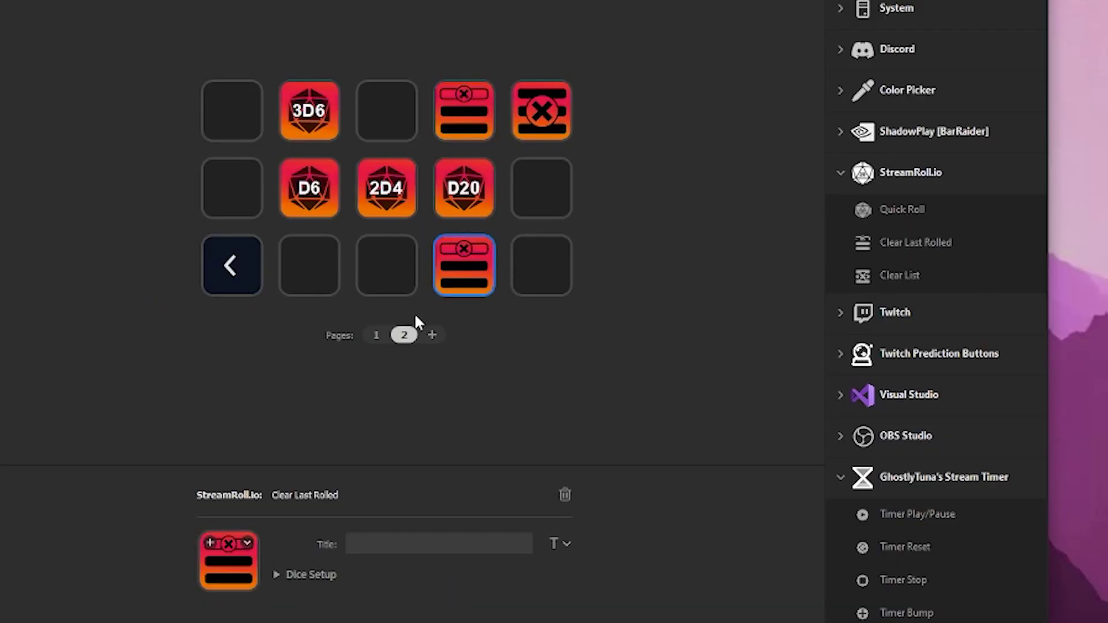
drag(930, 276, 562, 265)
click(598, 369)
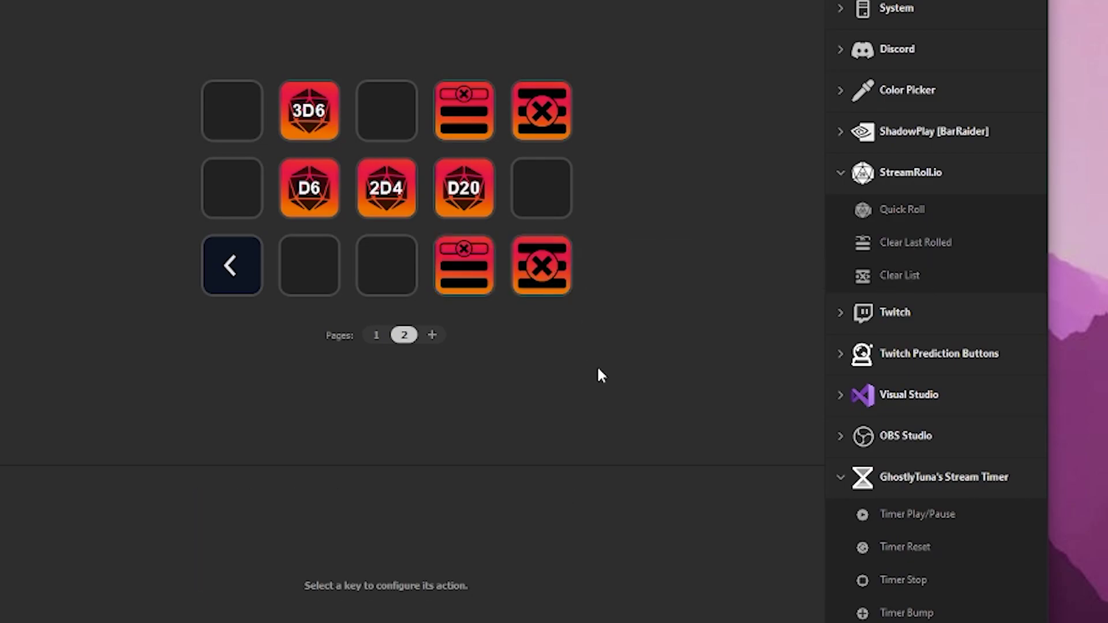